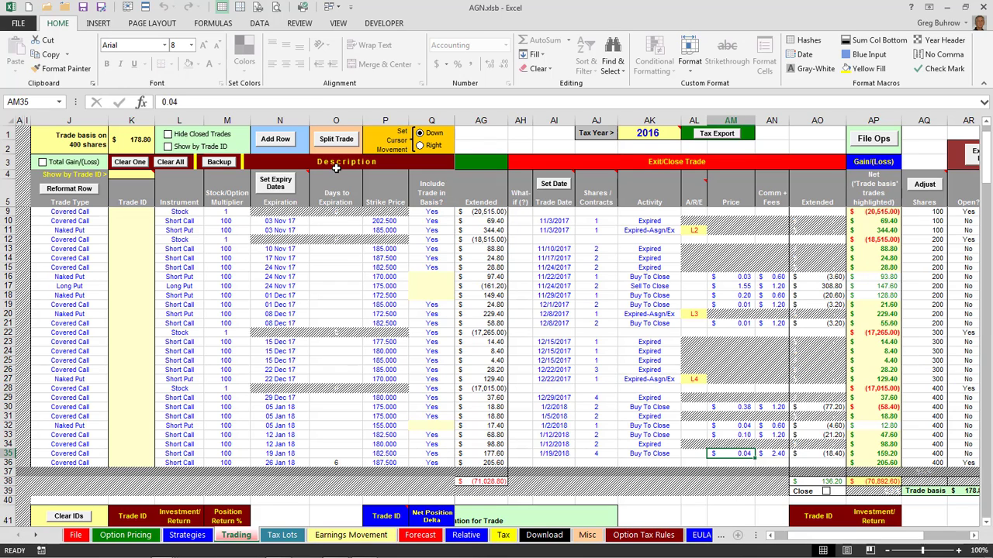
Step: Review the October trades in rows 6–8, then start Clear All and back out after the backup note
click(170, 168)
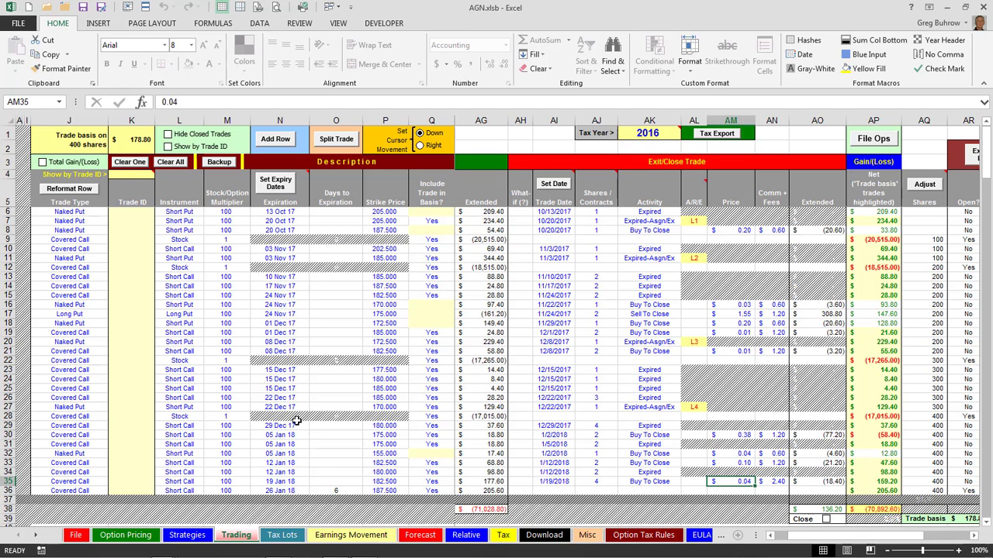
click(171, 164)
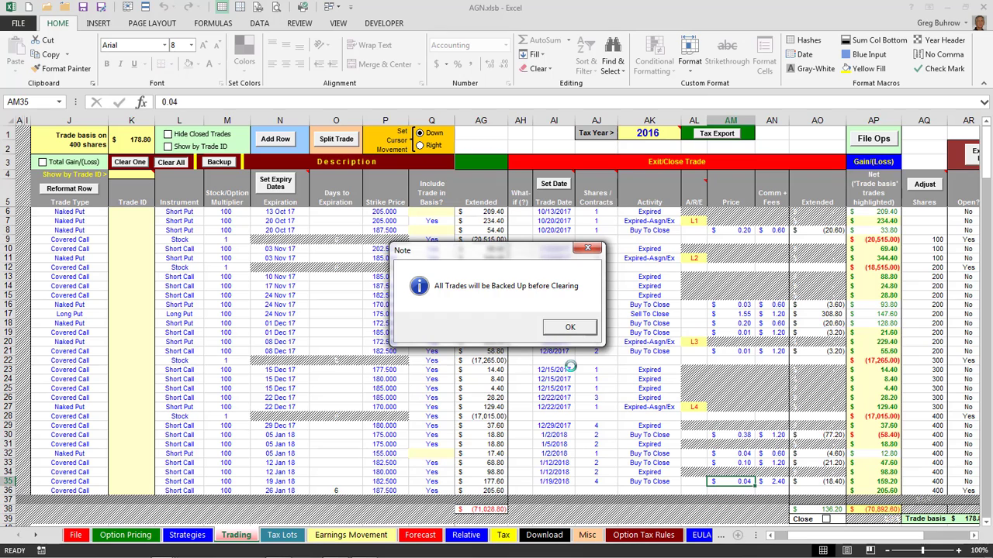
click(570, 327)
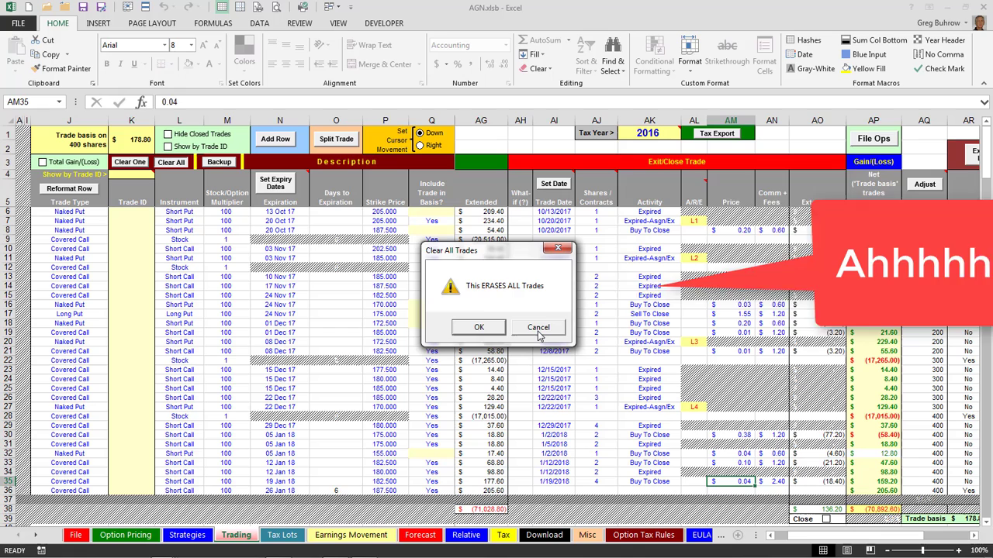
click(539, 328)
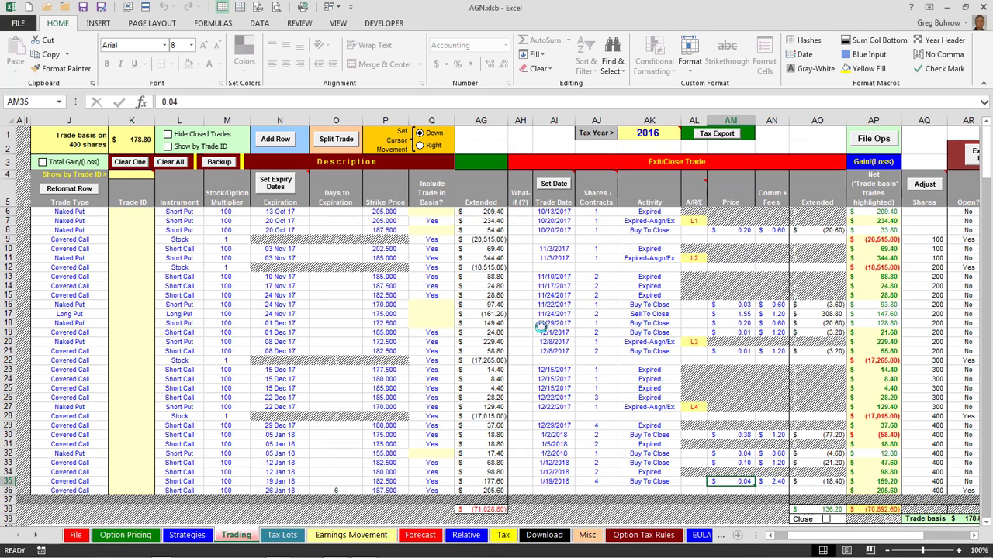
Step: Run Clear All twice, declining the irreversible erase once, then confirming Yes to erase all trades
click(172, 164)
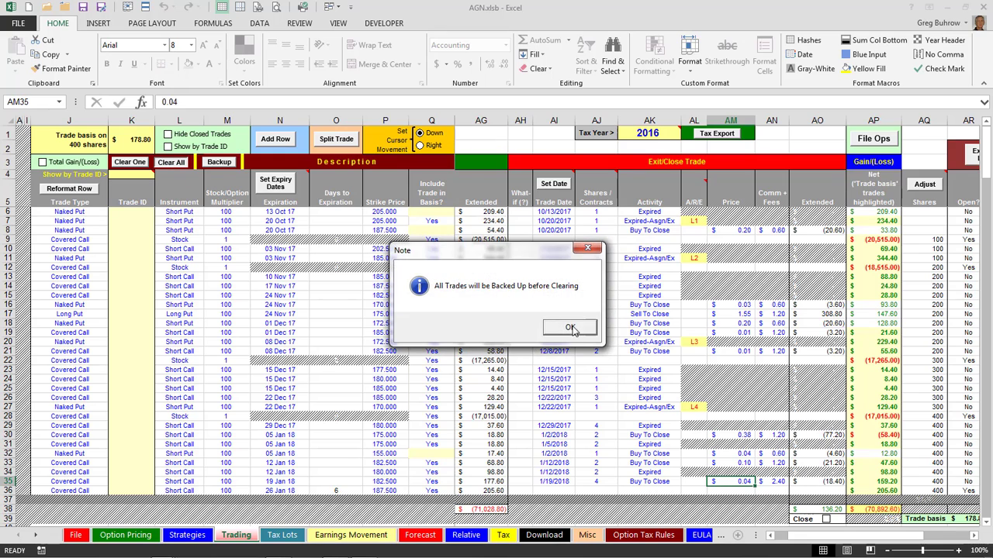
click(570, 328)
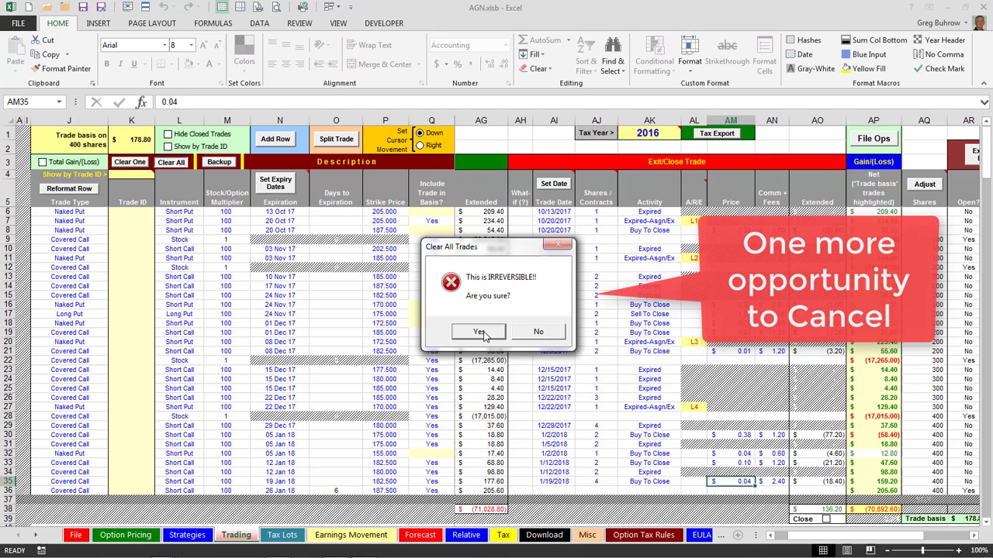
click(538, 332)
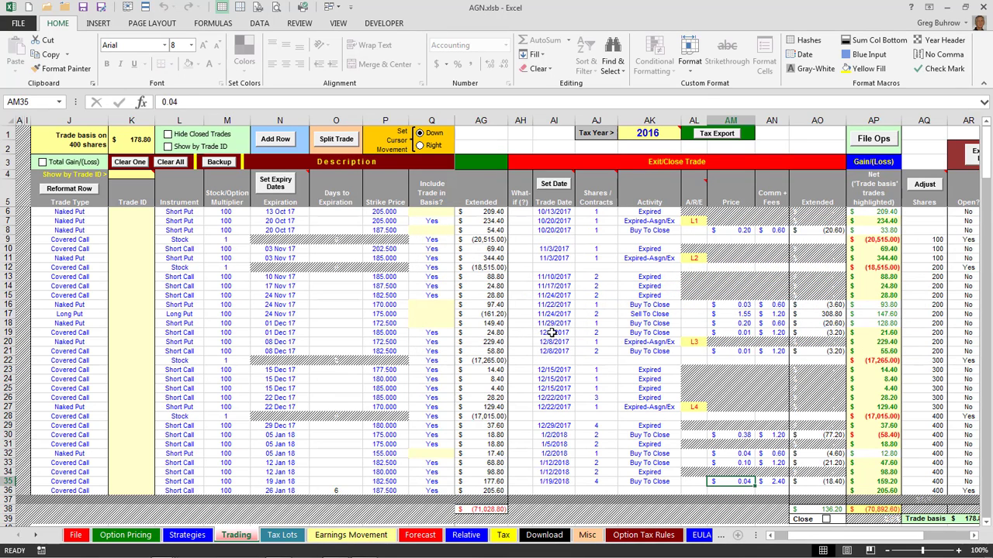
click(168, 163)
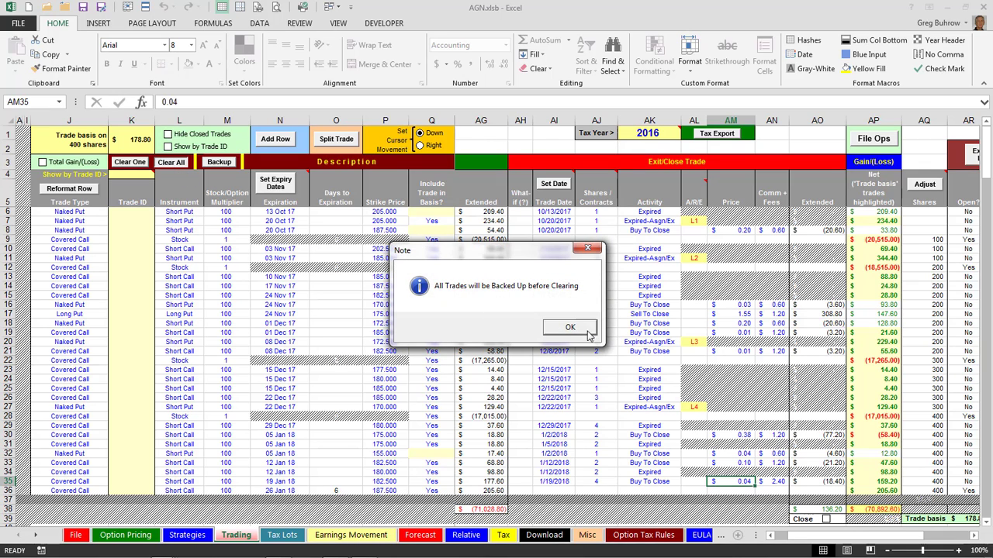
click(570, 327)
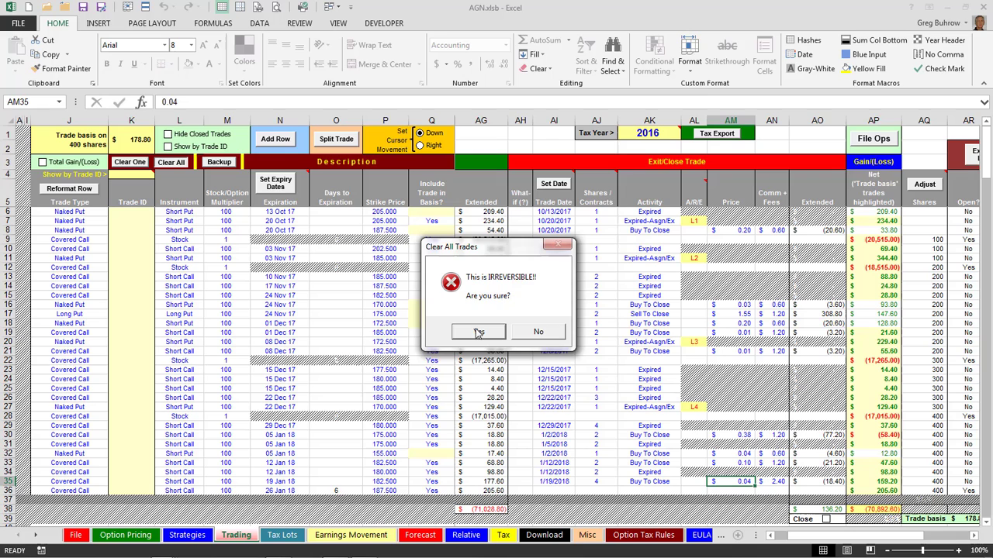
click(478, 332)
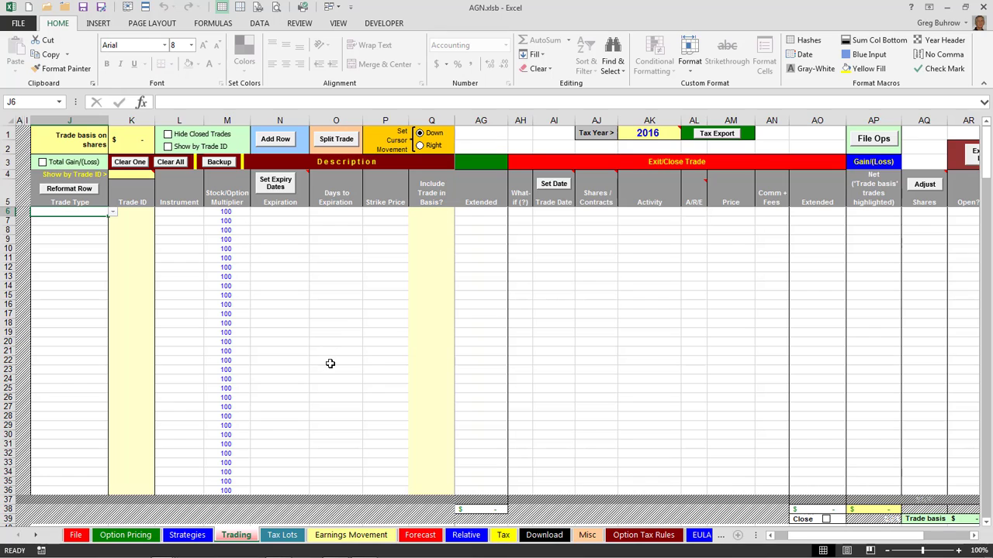
Step: From the File sheet's File Operations menu, show trade backups and choose backup 2, 'Clear All'
click(76, 535)
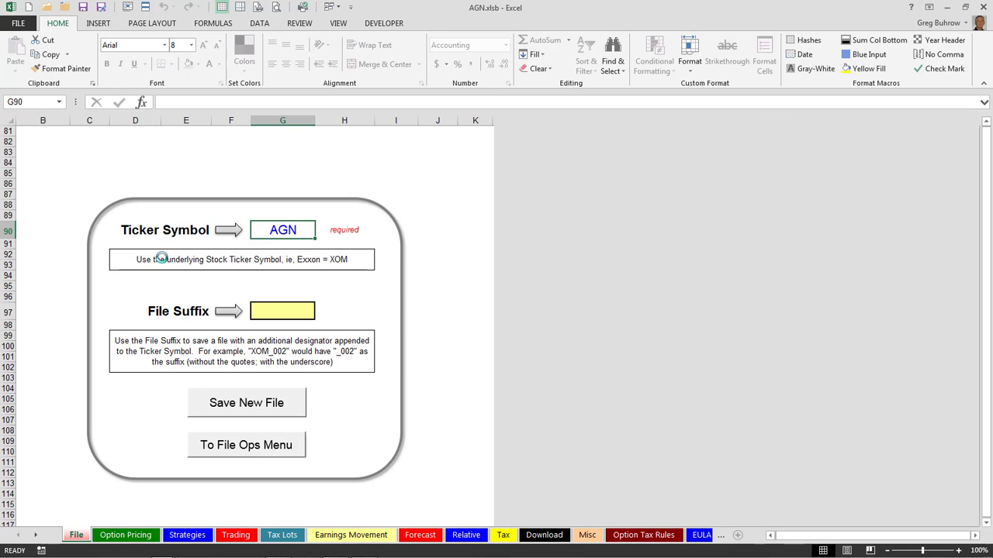
click(247, 450)
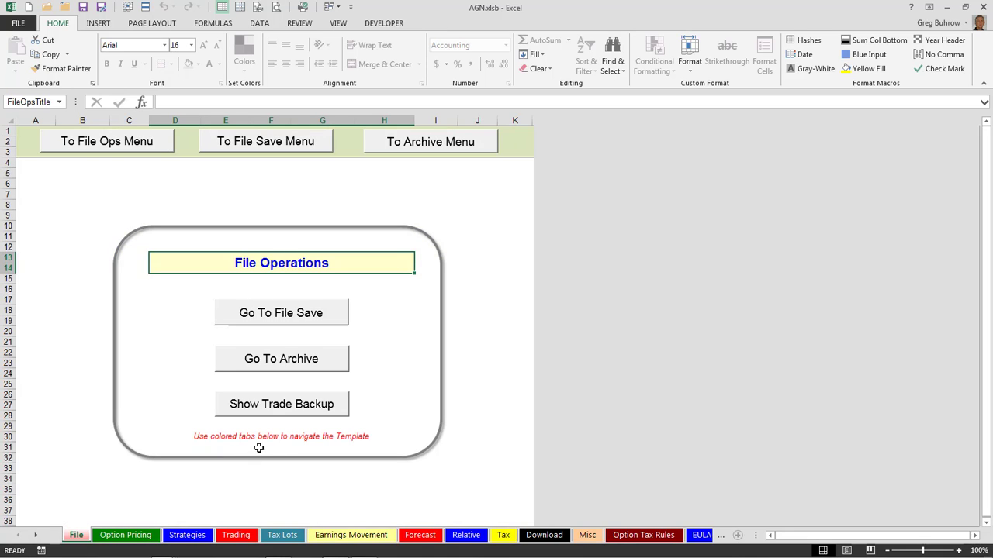
click(276, 407)
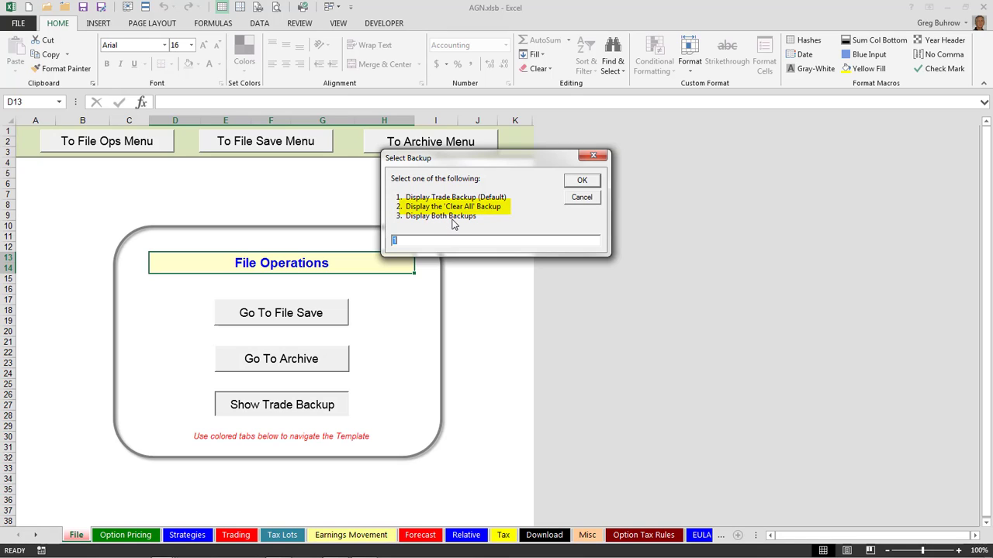
Step: Confirm backup 2 to load the ClearAll backup, ending on the blank Option Traders Template.xlsb
click(582, 180)
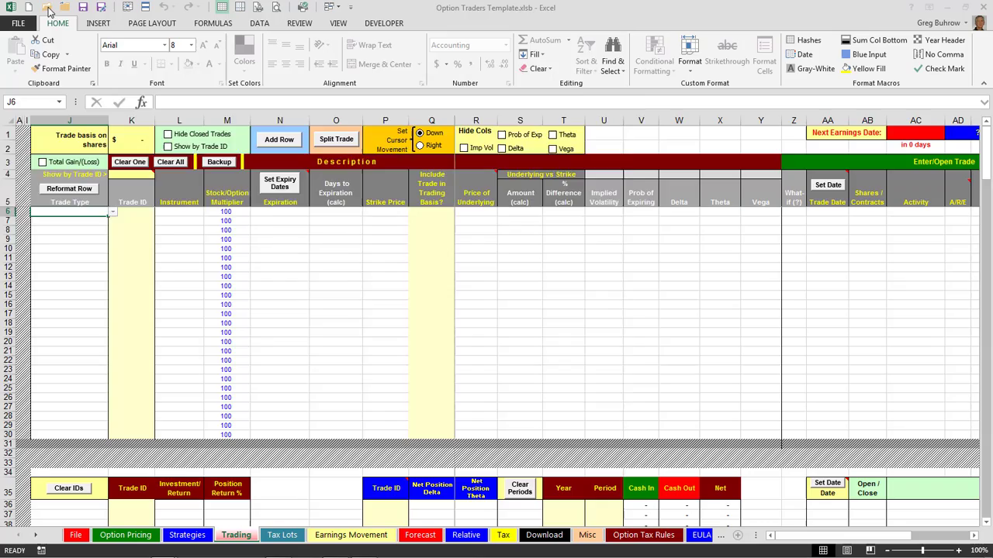
Step: Reopen AGN.xlsb from Quick Access Open and scroll right to columns S through AE
click(47, 8)
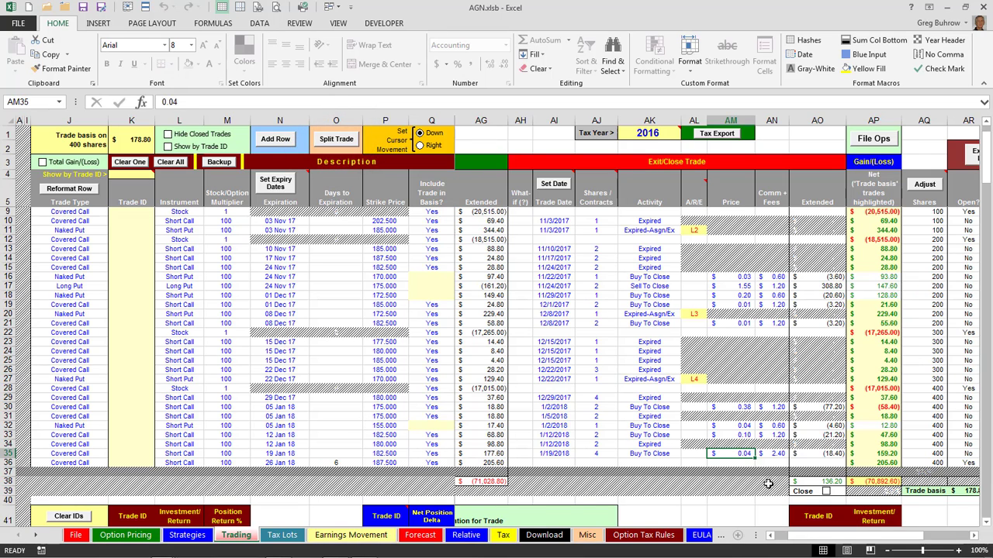
click(772, 537)
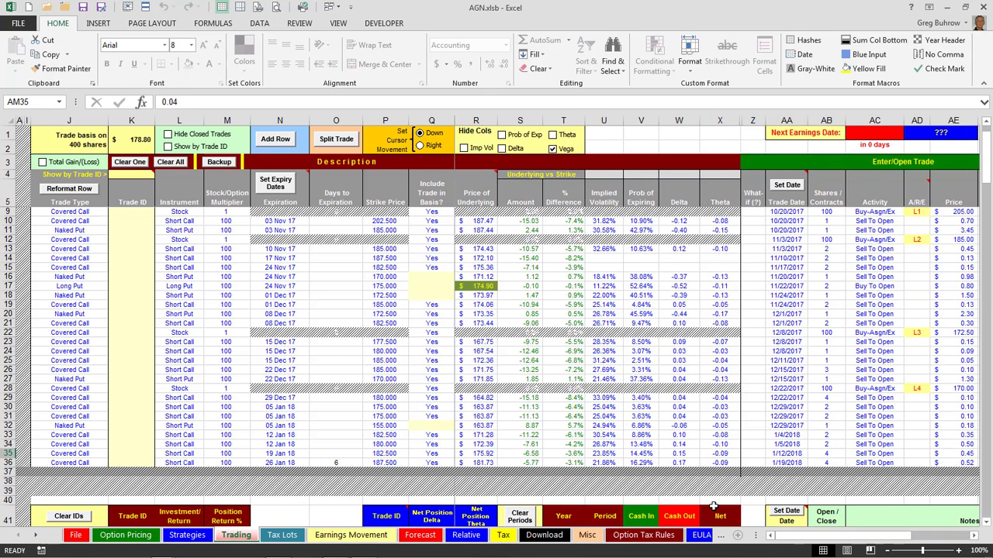
drag(894, 541, 900, 541)
Step: Select row 36's covered call and split it, declining the first prompt before confirming Yes
click(62, 462)
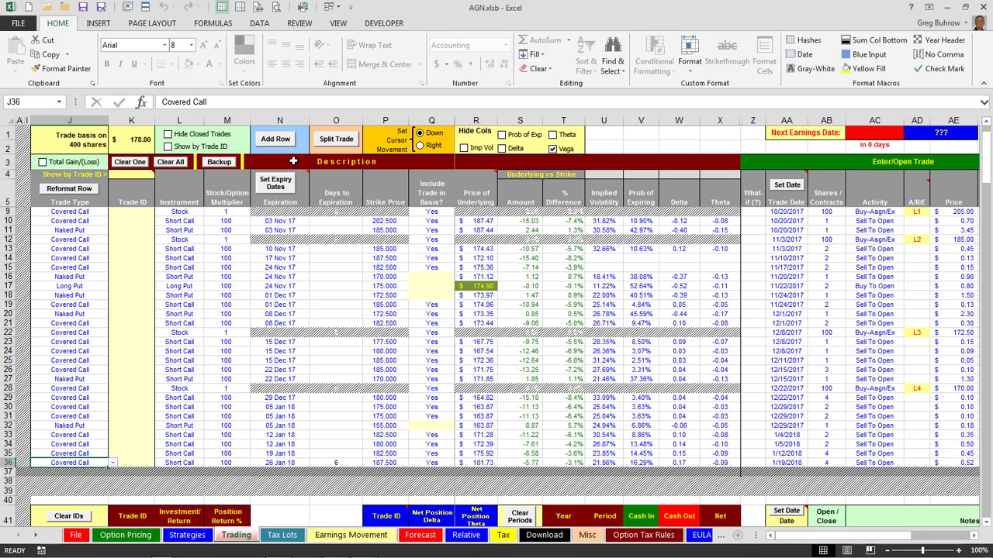
click(336, 139)
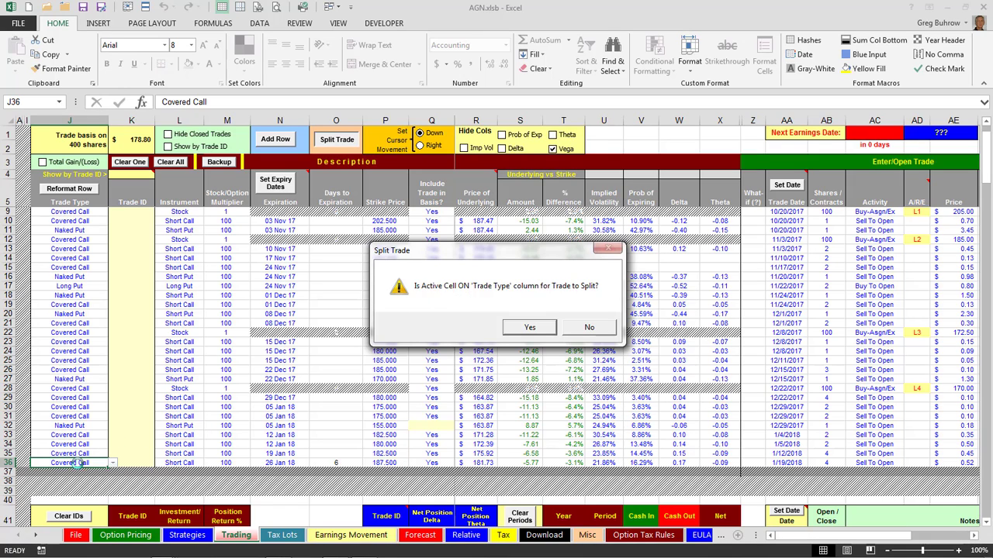
click(583, 332)
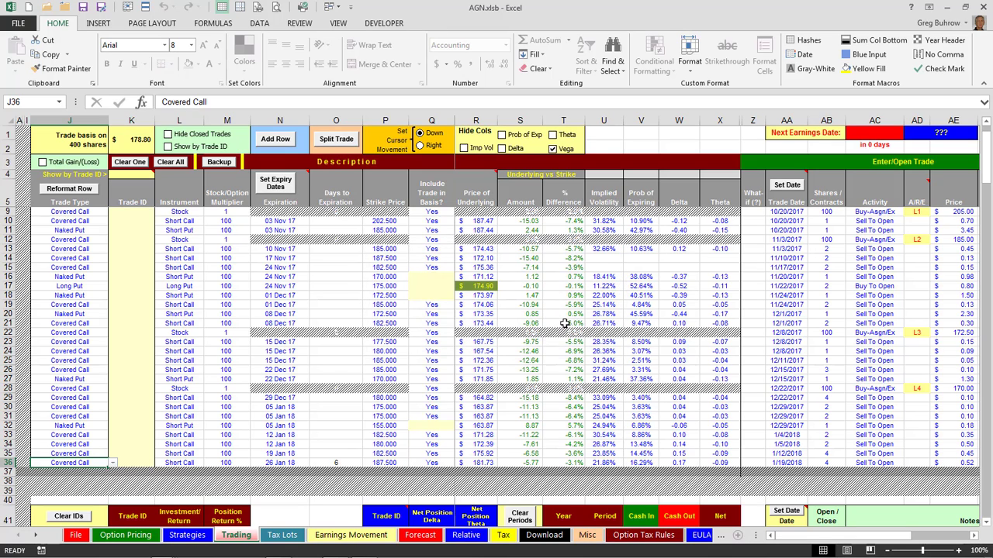
click(337, 140)
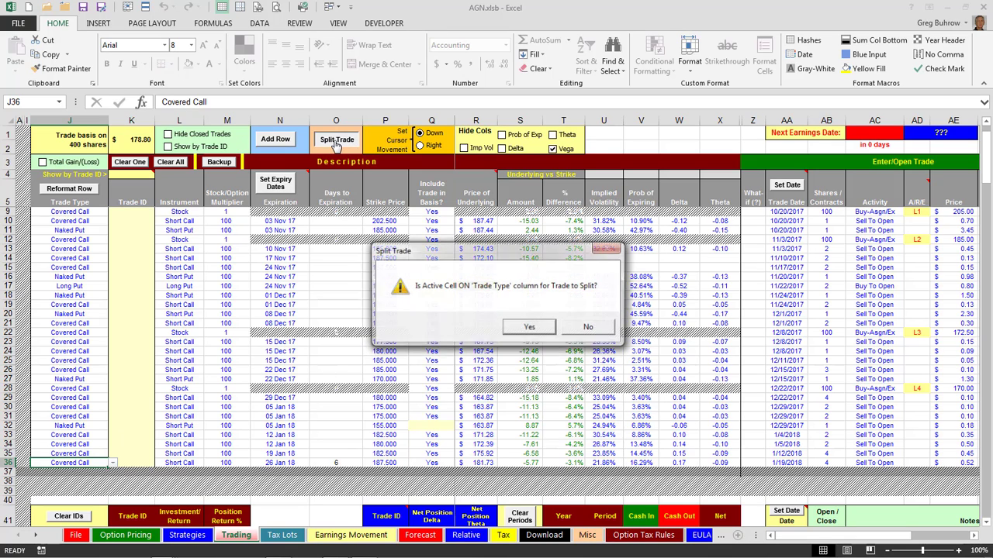
click(529, 328)
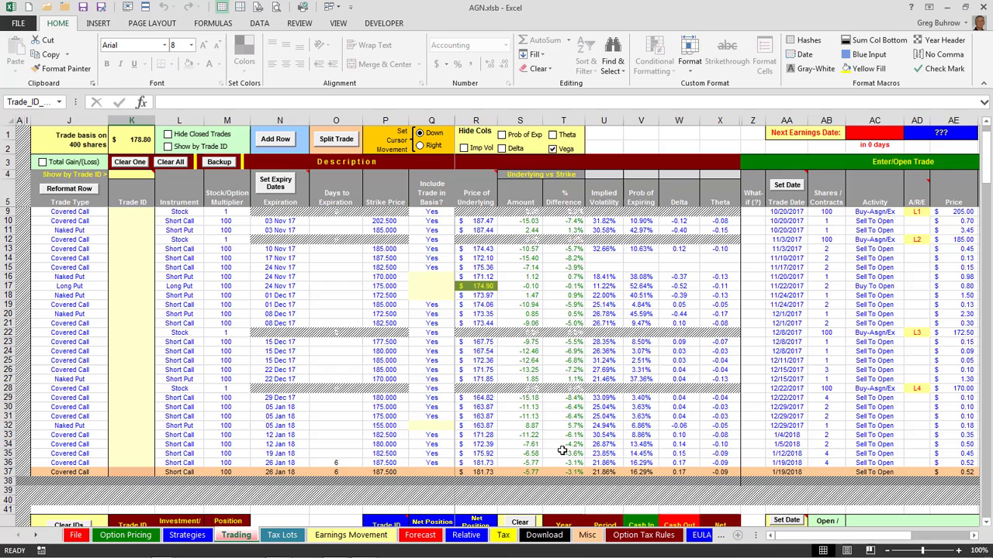
Step: Set row 37's include-in-basis cell Q37 to Yes
click(435, 474)
click(459, 473)
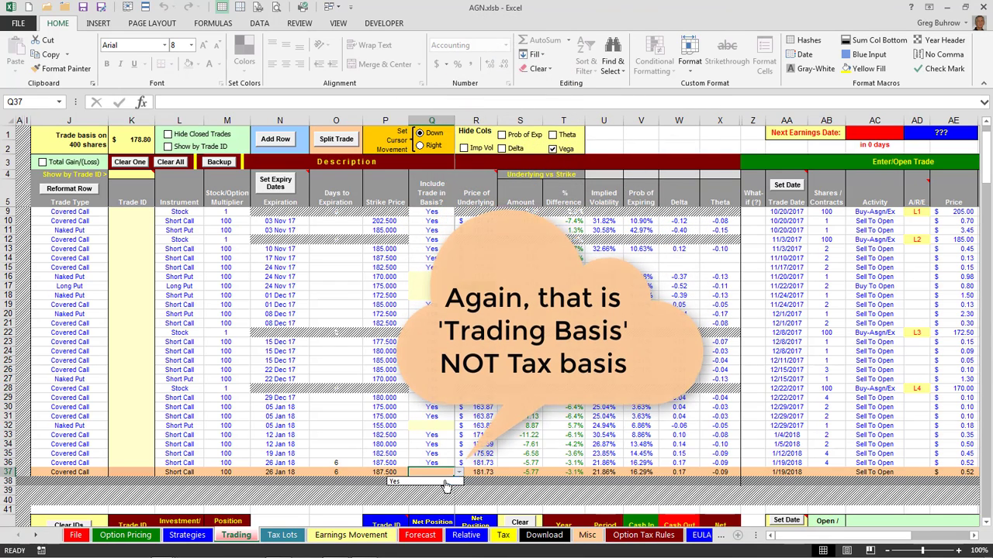
click(443, 486)
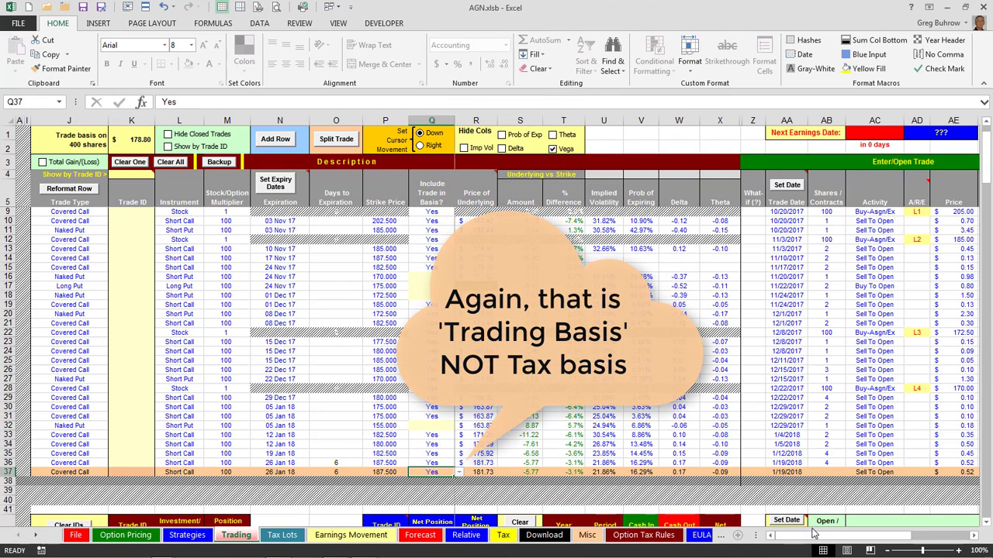
drag(816, 541, 825, 541)
Step: Set the contract counts in AB36 and AB37 to 2 each
click(541, 462)
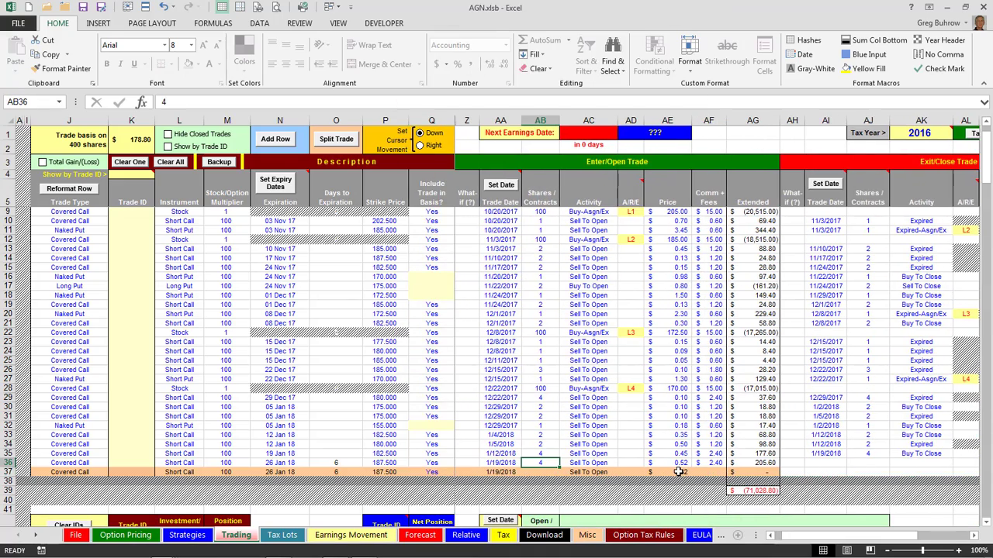
text(3)
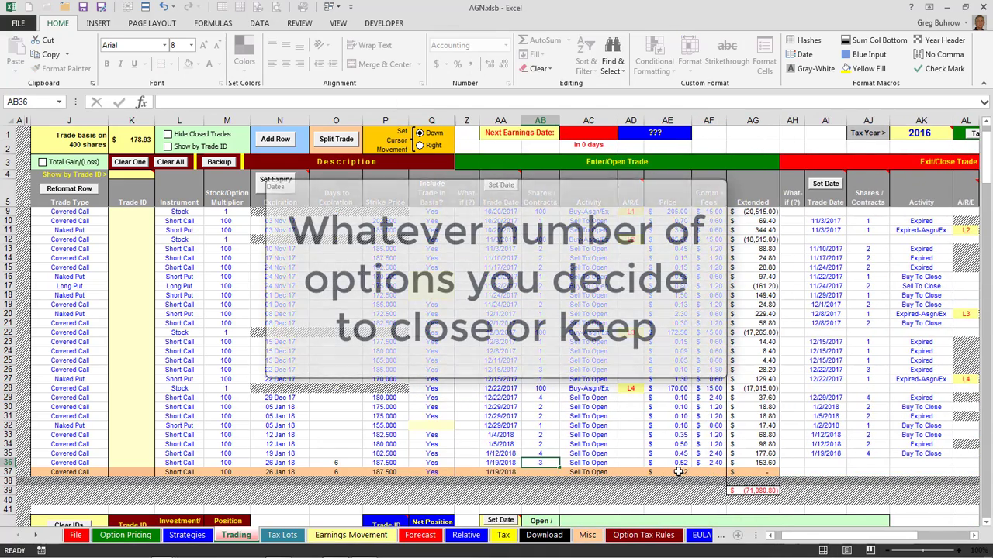
key(Return)
text(1)
key(Up)
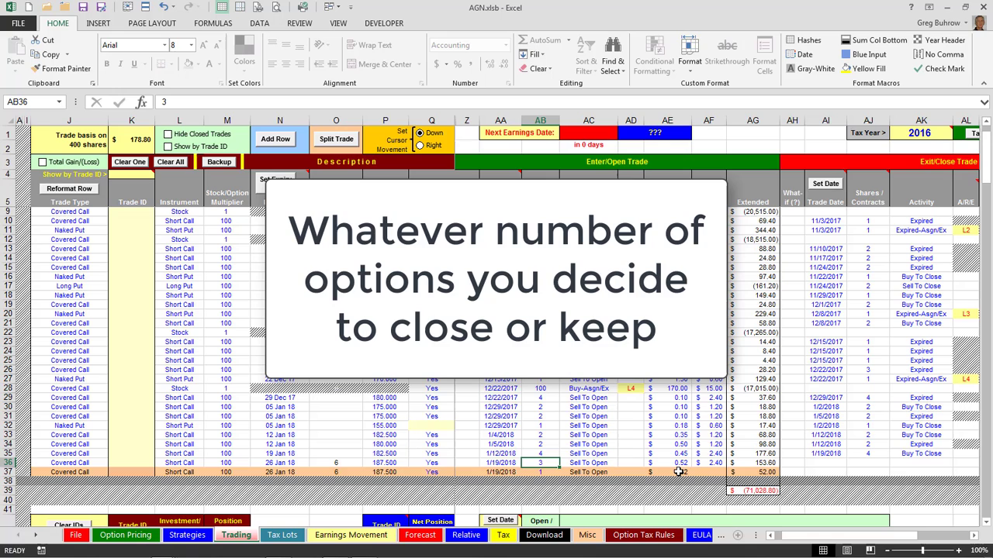
text(2)
key(ctrl+Return)
key(Down)
text(2)
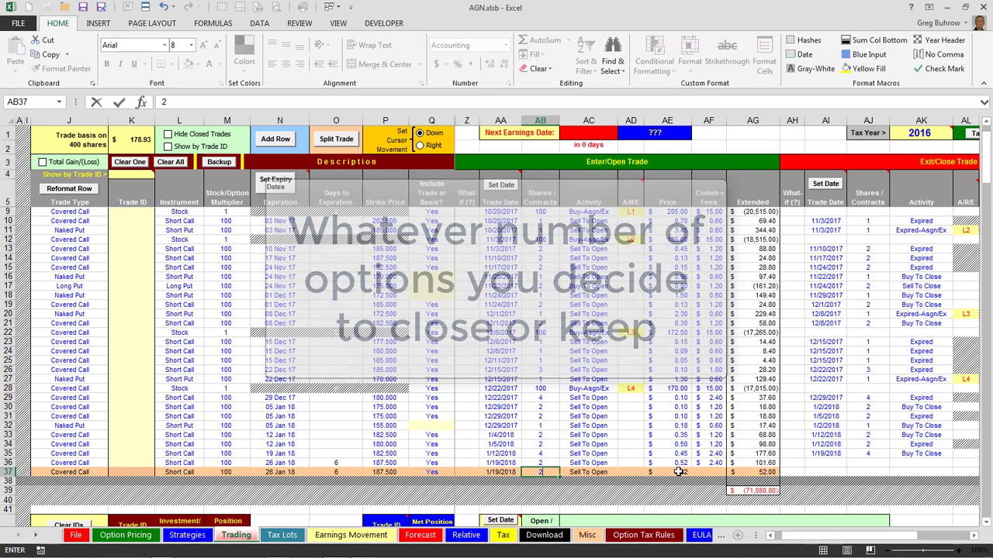
key(Tab)
key(Tab)
key(Tab)
key(Tab)
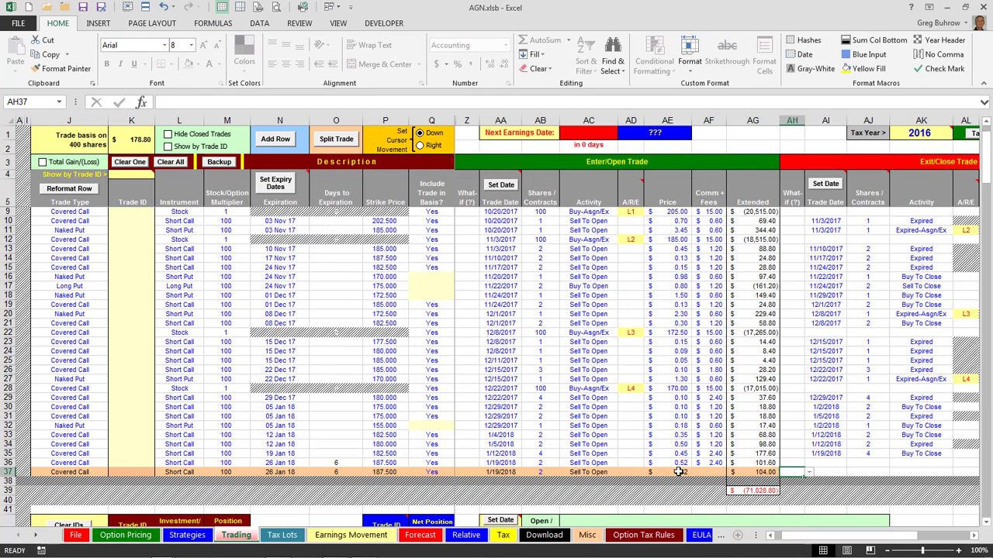
Step: Enter 1.20 commission in AF36 and AF37
key(shift+Tab)
key(Up)
text(1)
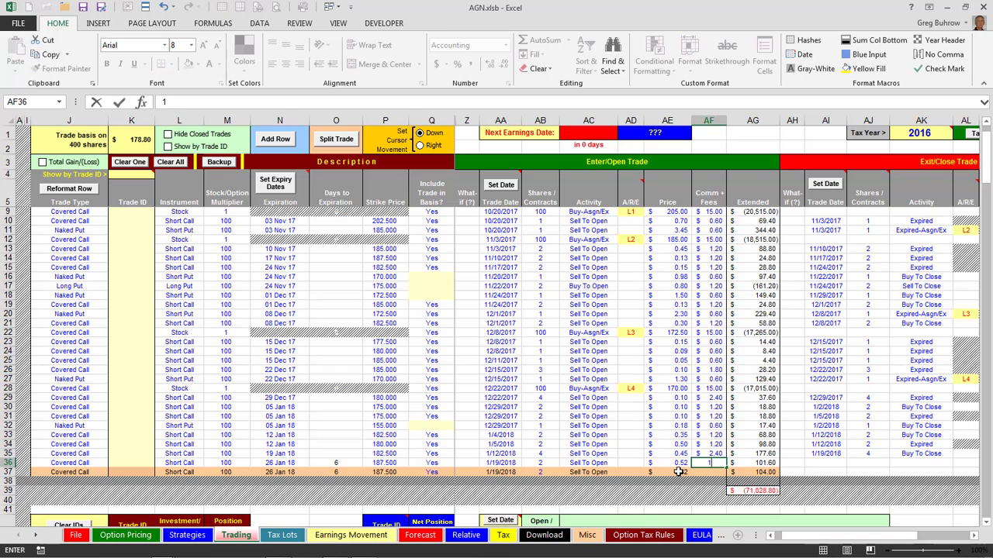
text(.2)
key(Return)
text(1)
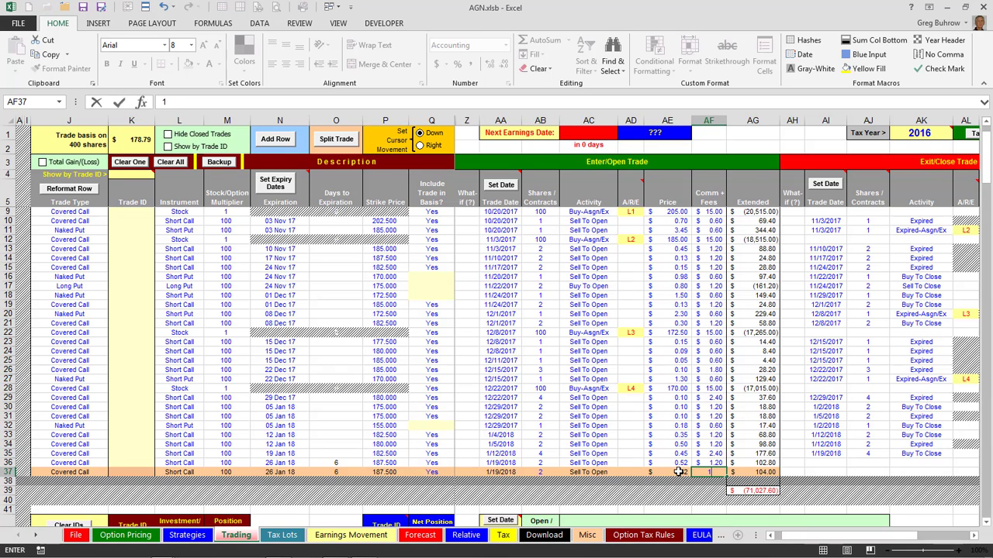
key(ctrl+Return)
key(Tab)
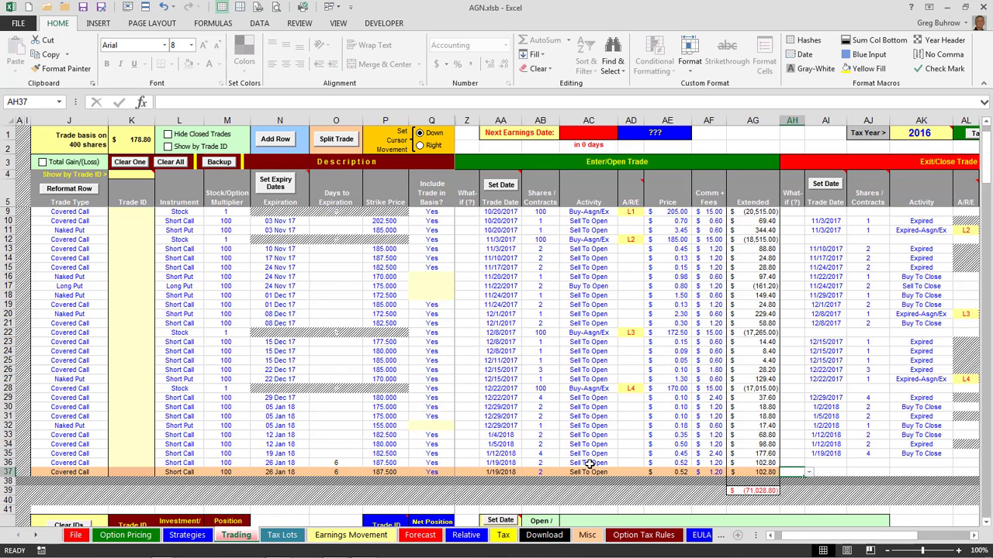
Step: Set row 36's exit to Buy To Close dated 1/23/2018
click(822, 463)
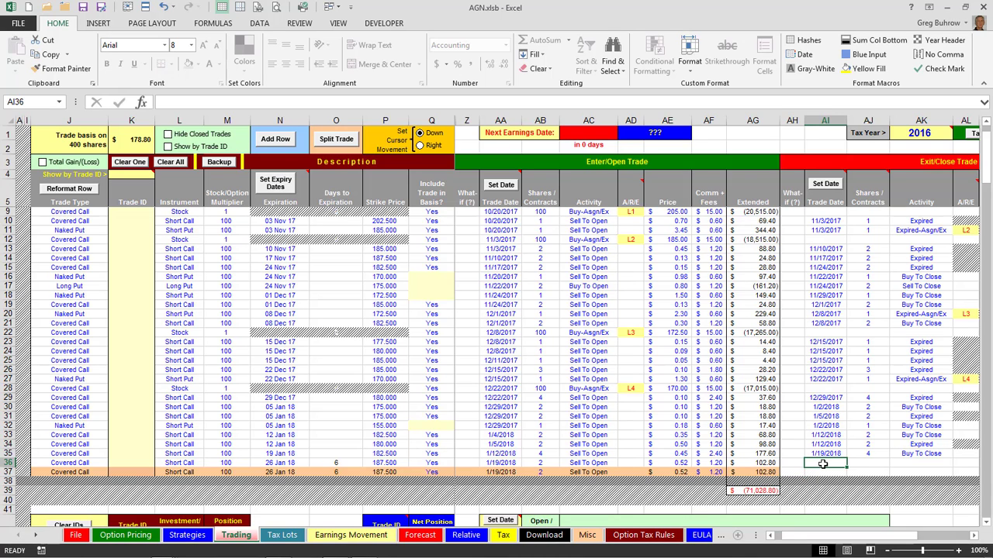
text(1)
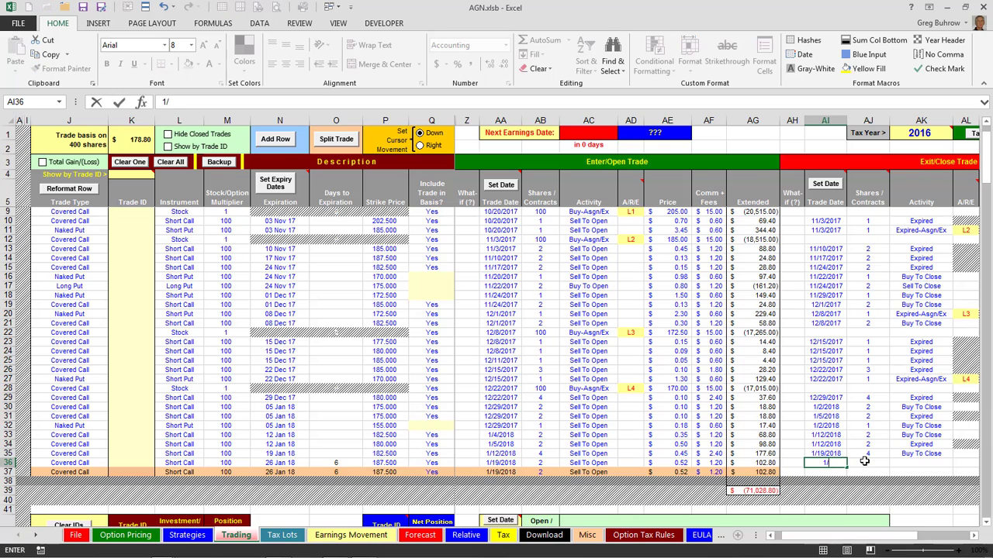
text(/23)
key(Tab)
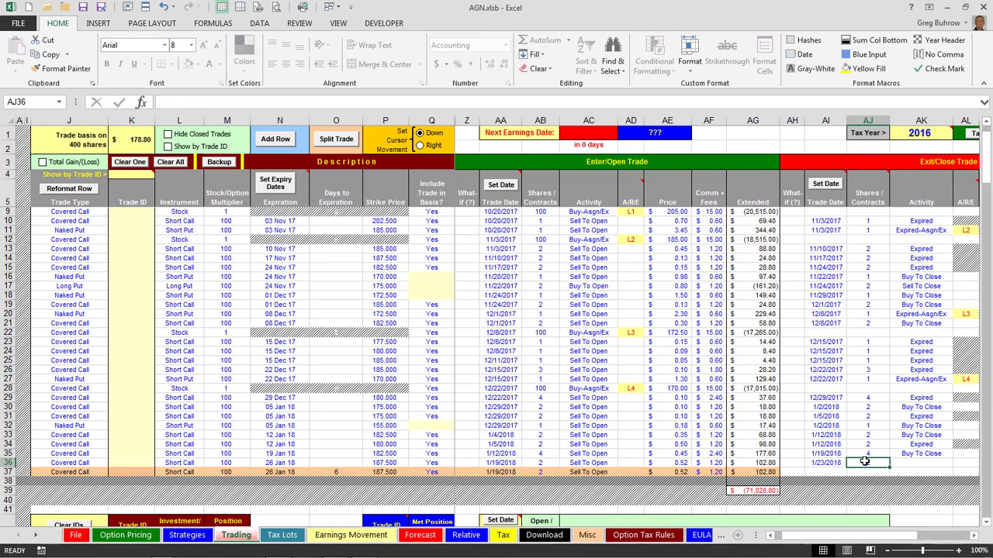
key(Tab)
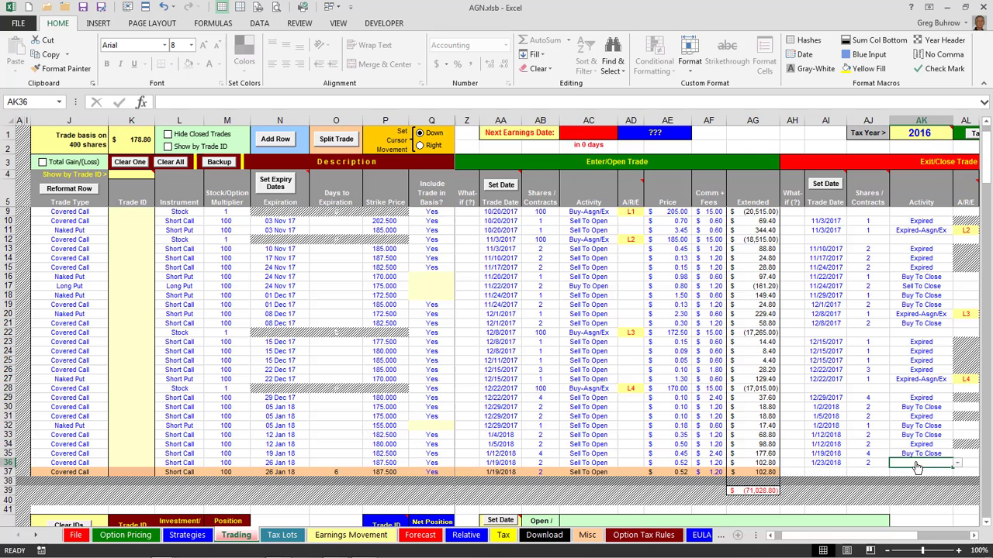
click(975, 537)
click(974, 536)
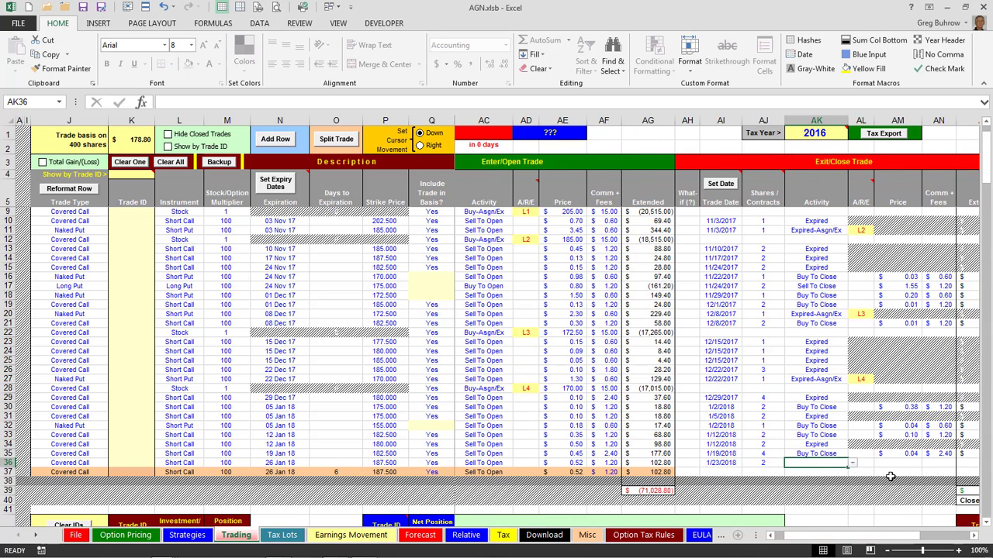
click(852, 463)
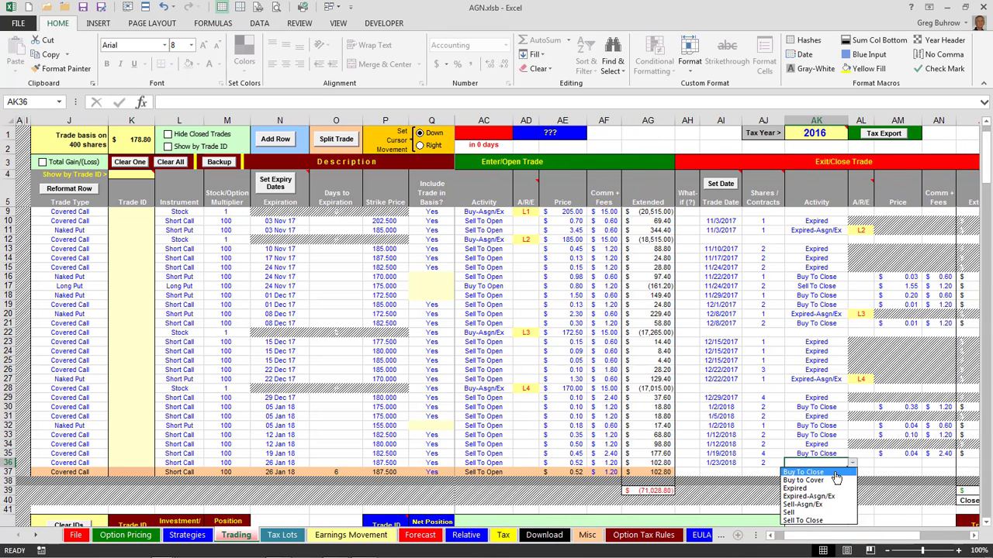
click(835, 474)
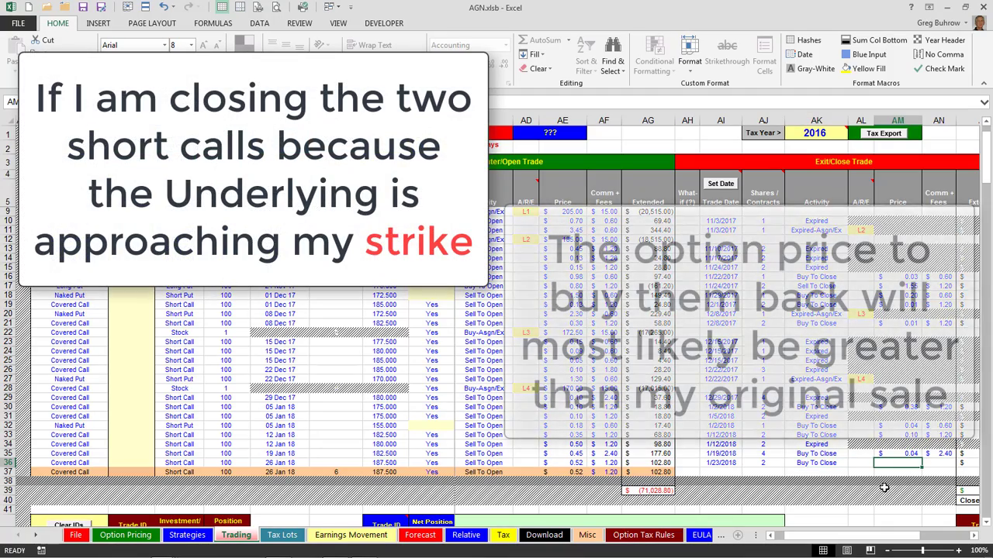
Step: Enter row 36's 1.75 buy-back price and 1.20 closing commission
text(1.75)
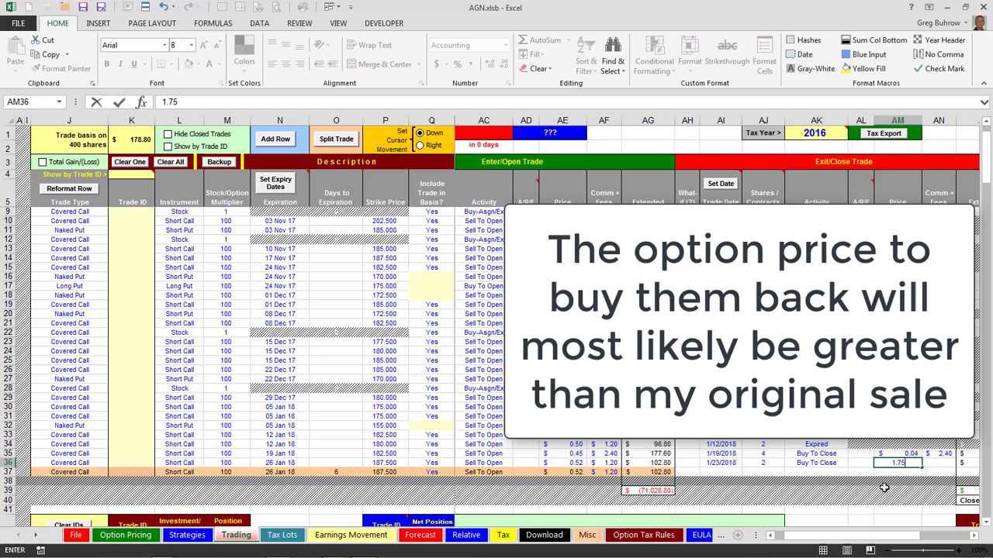
key(Tab)
text(1.2)
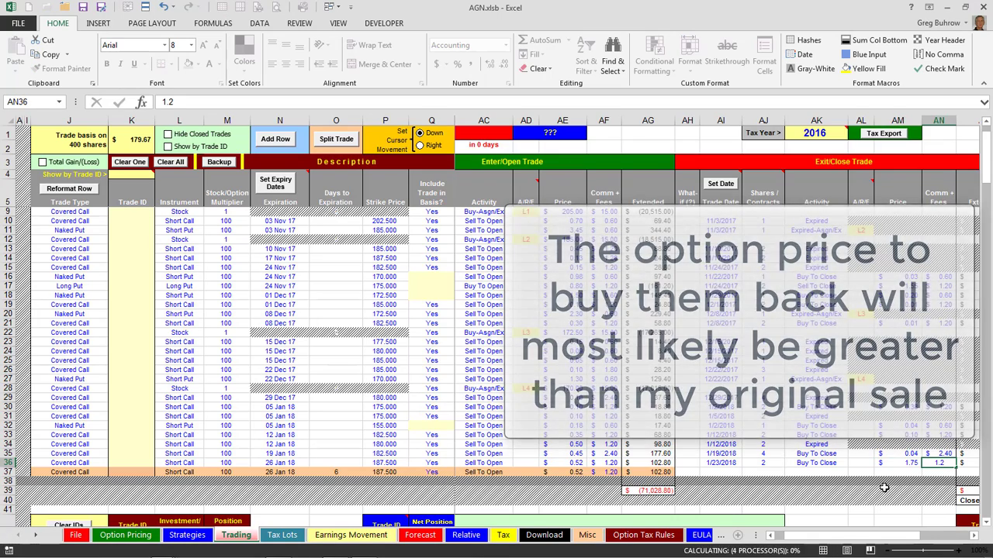
key(Tab)
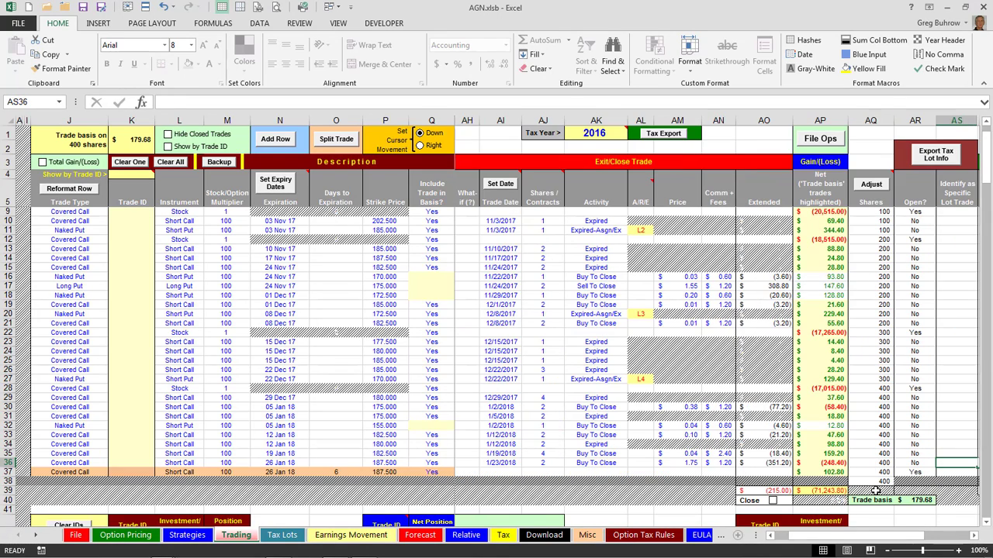